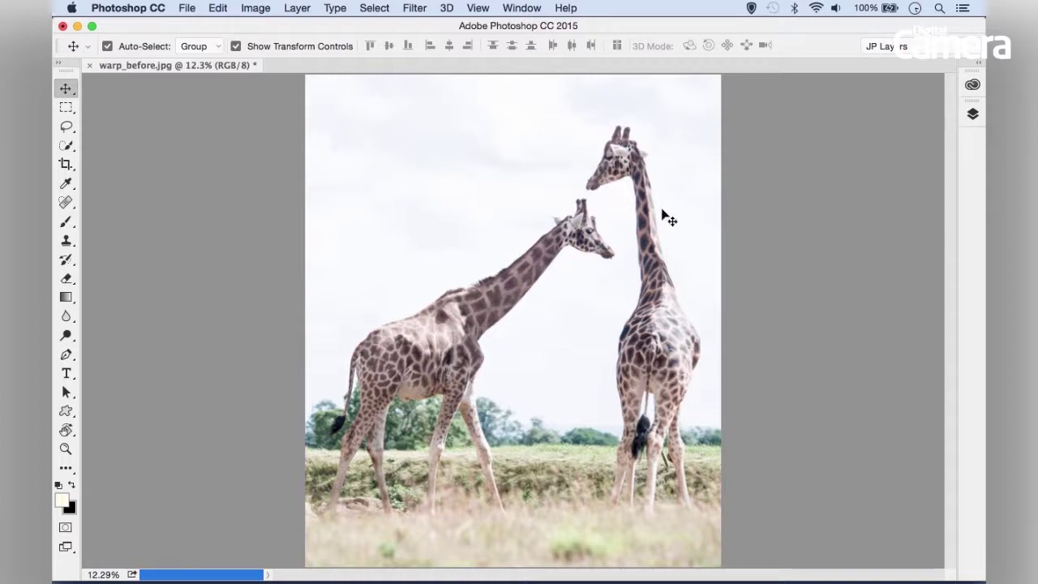
- Show the Layers panel listing Layer 0 with the giraffe photo
{"action": "left_click", "coordinate": [972, 115]}
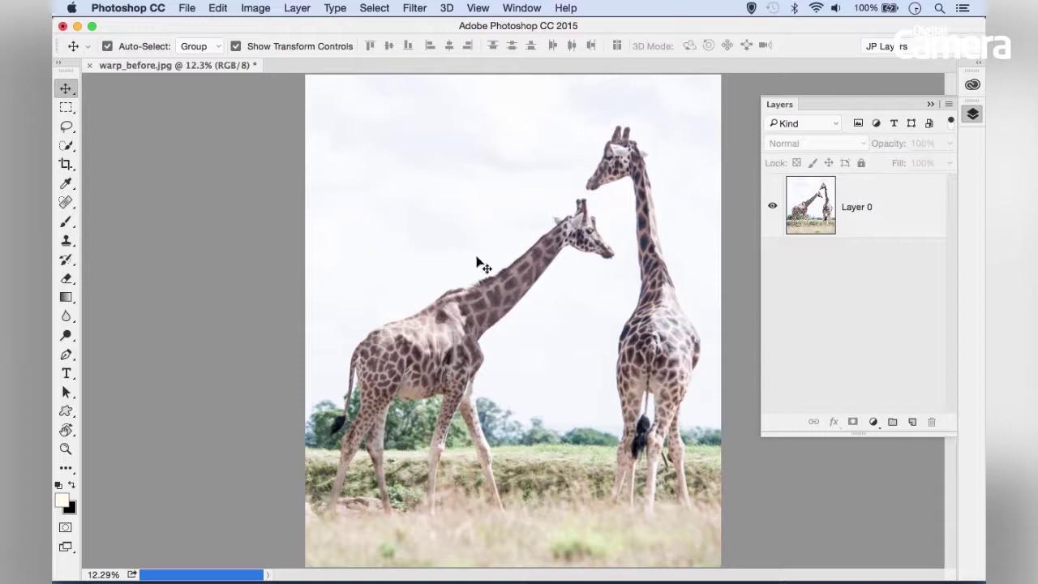
- Quick-select both giraffes and the grass on Layer 0, and copy them to a new Layer 1
{"action": "left_click", "coordinate": [62, 147]}
{"action": "left_click_drag", "start_coordinate": [58, 145], "coordinate": [131, 140]}
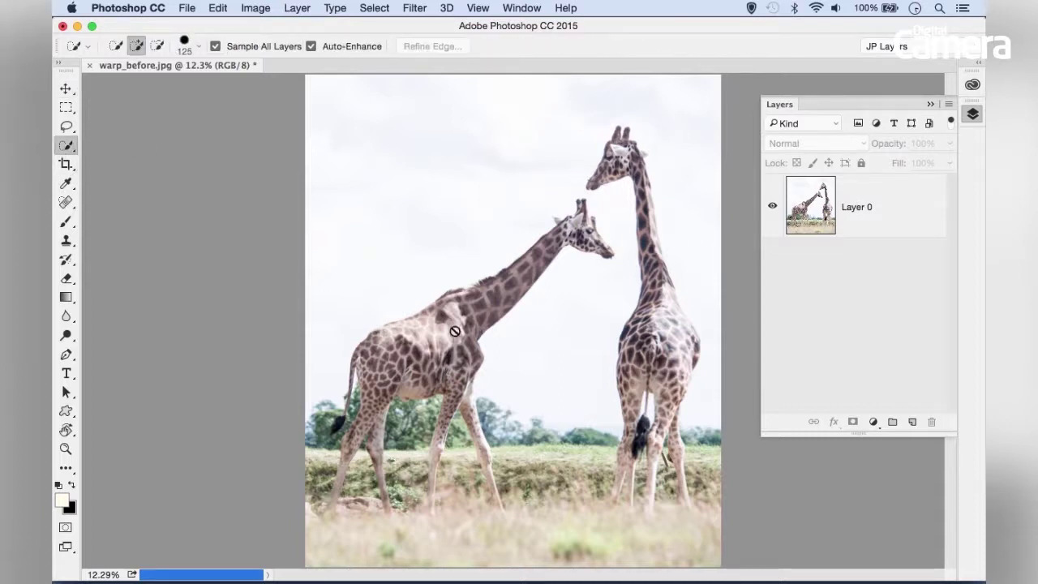
{"action": "left_click", "coordinate": [844, 196]}
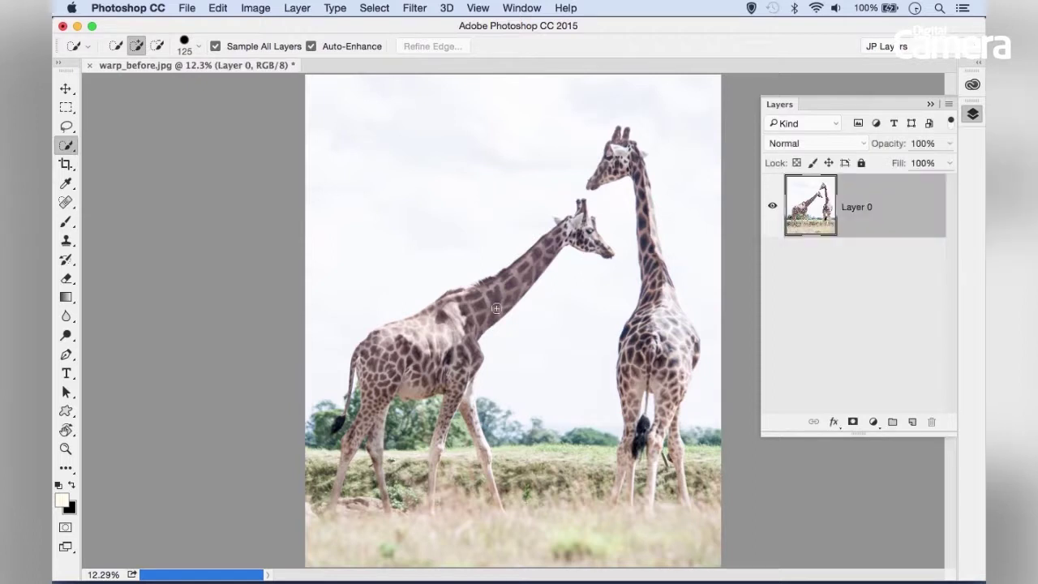
{"action": "mouse_move", "coordinate": [430, 369]}
{"action": "left_mouse_down"}
{"action": "mouse_move", "coordinate": [444, 329]}
{"action": "mouse_move", "coordinate": [528, 260]}
{"action": "mouse_move", "coordinate": [589, 230]}
{"action": "left_mouse_up"}
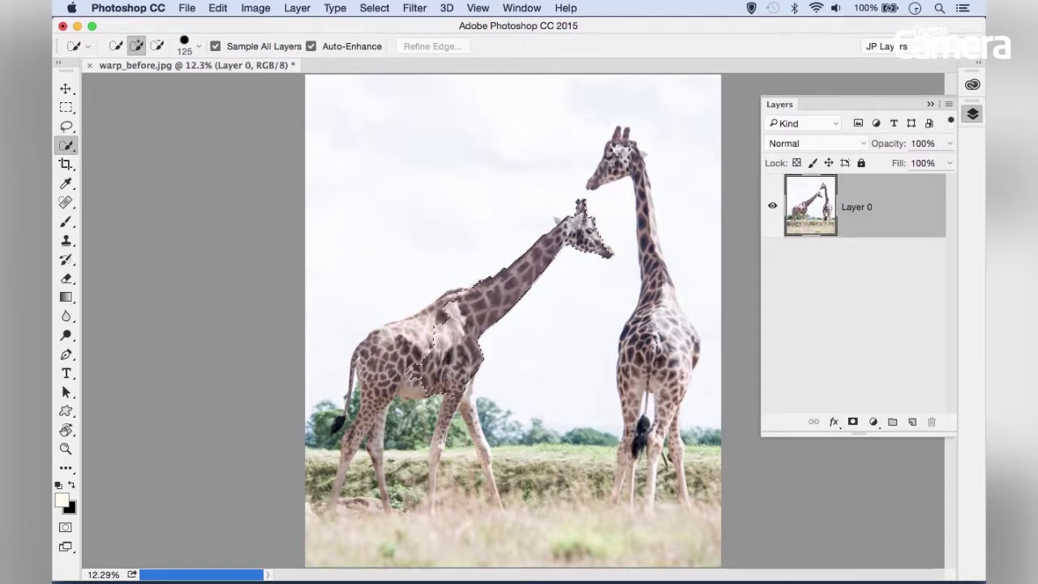
{"action": "mouse_move", "coordinate": [608, 162]}
{"action": "left_mouse_down"}
{"action": "mouse_move", "coordinate": [672, 415]}
{"action": "mouse_move", "coordinate": [706, 446]}
{"action": "mouse_move", "coordinate": [645, 467]}
{"action": "mouse_move", "coordinate": [531, 471]}
{"action": "mouse_move", "coordinate": [487, 452]}
{"action": "mouse_move", "coordinate": [389, 390]}
{"action": "mouse_move", "coordinate": [435, 327]}
{"action": "mouse_move", "coordinate": [381, 421]}
{"action": "mouse_move", "coordinate": [365, 519]}
{"action": "mouse_move", "coordinate": [324, 487]}
{"action": "mouse_move", "coordinate": [332, 422]}
{"action": "left_mouse_up"}
{"action": "key", "text": "bracketleft"}
{"action": "key", "text": "bracketleft"}
{"action": "key", "text": "bracketleft"}
{"action": "key", "text": "bracketleft"}
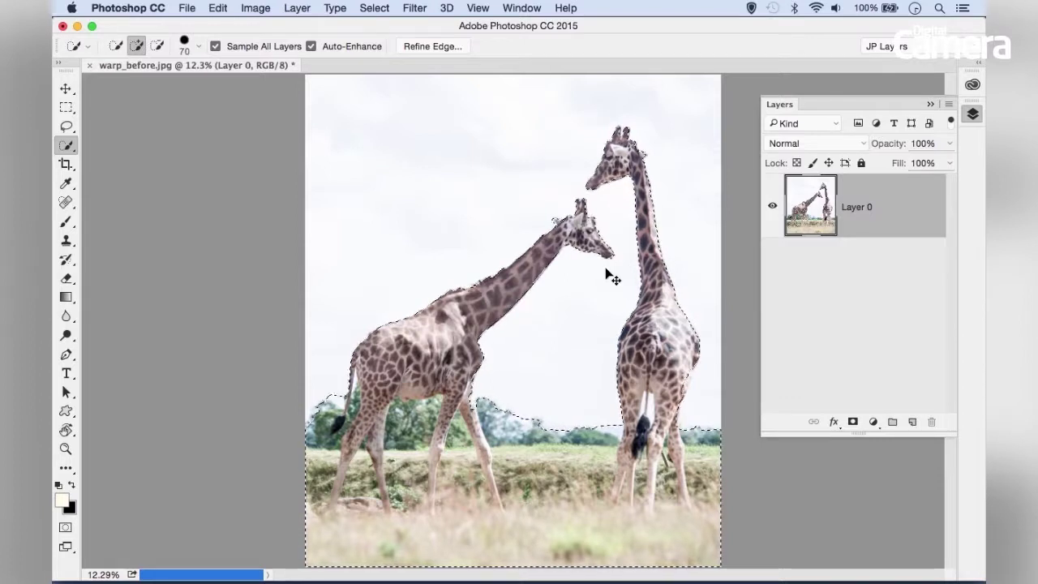
{"action": "key", "text": "super+j"}
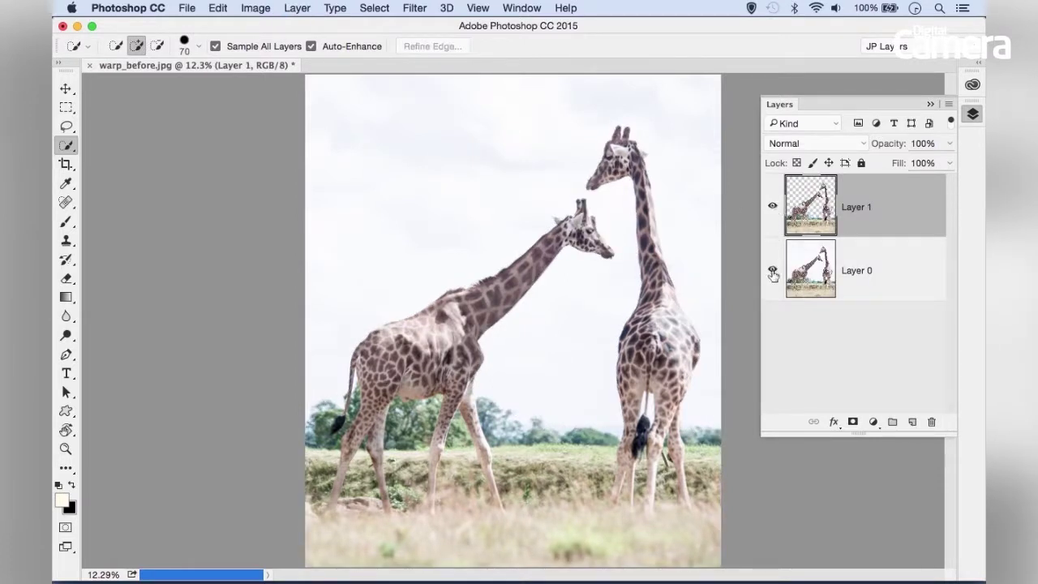
- Hide Layer 0 and convert Layer 1 into a Smart Object
{"action": "left_click", "coordinate": [773, 271]}
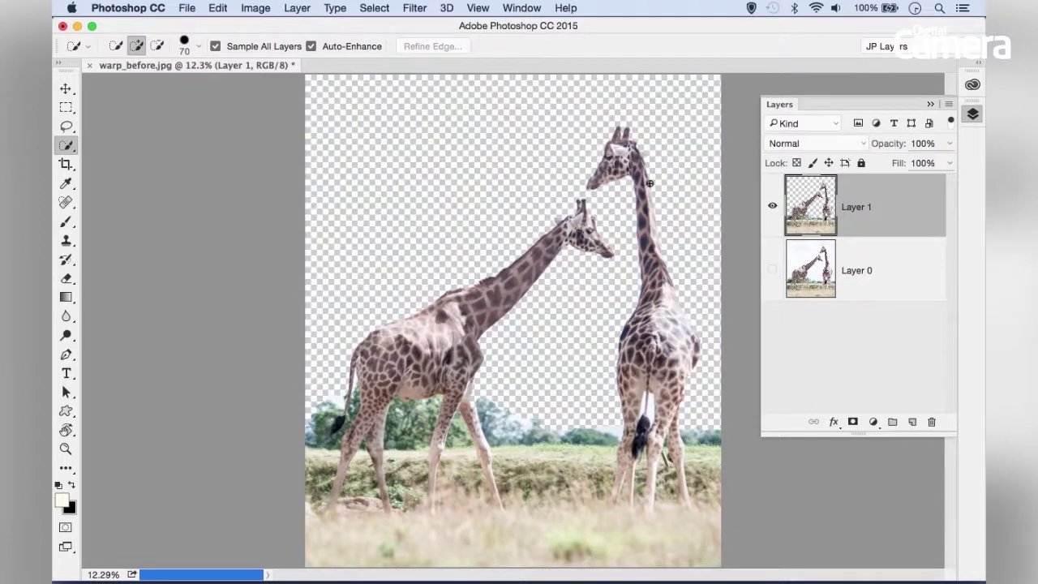
{"action": "right_click", "coordinate": [883, 202]}
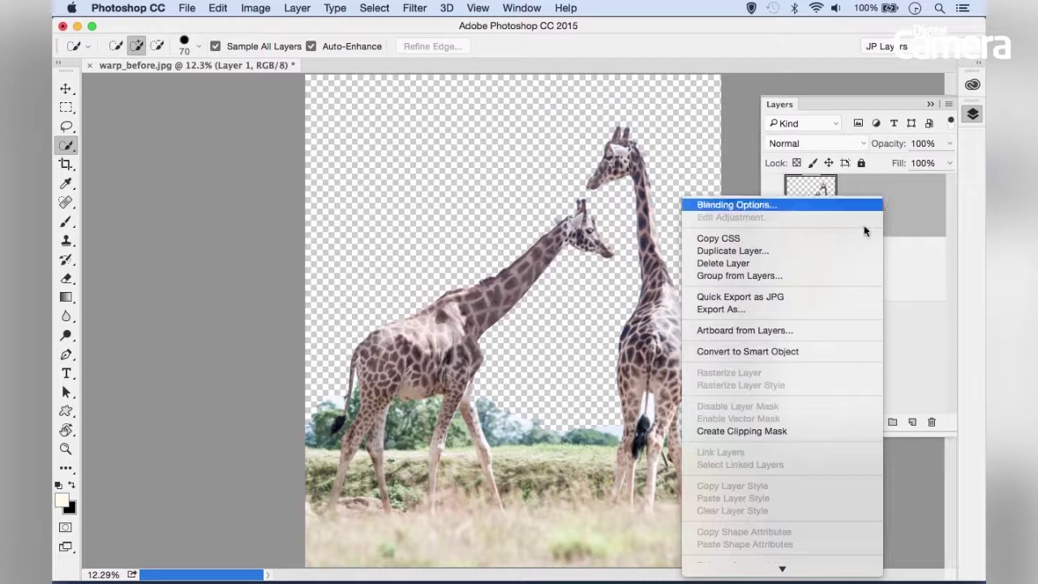
{"action": "left_click", "coordinate": [785, 357]}
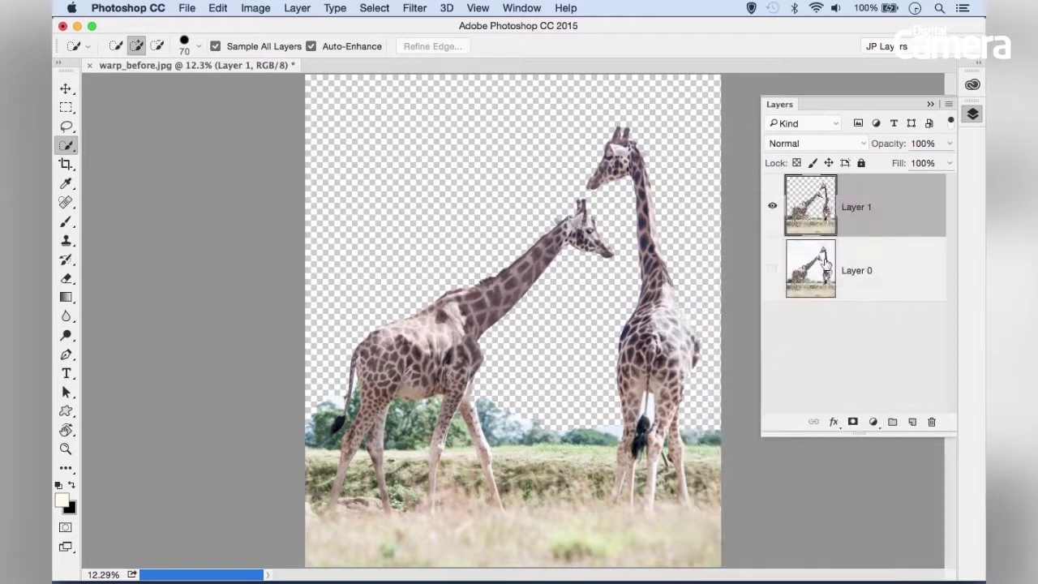
{"action": "left_click", "coordinate": [216, 8]}
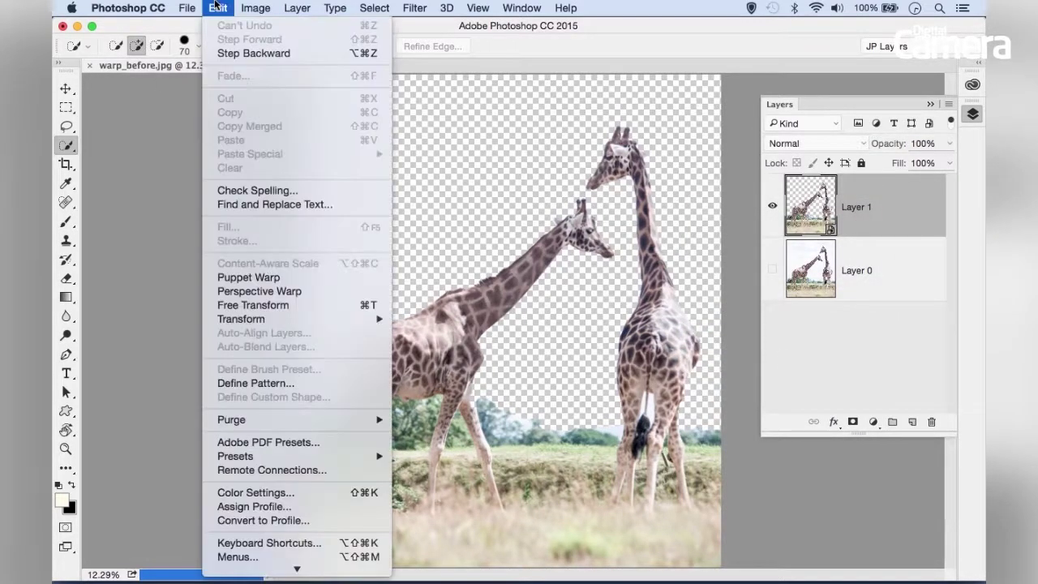
- Start Puppet Warp on the cut-out, toggling the mesh off and back on
{"action": "left_click", "coordinate": [275, 278]}
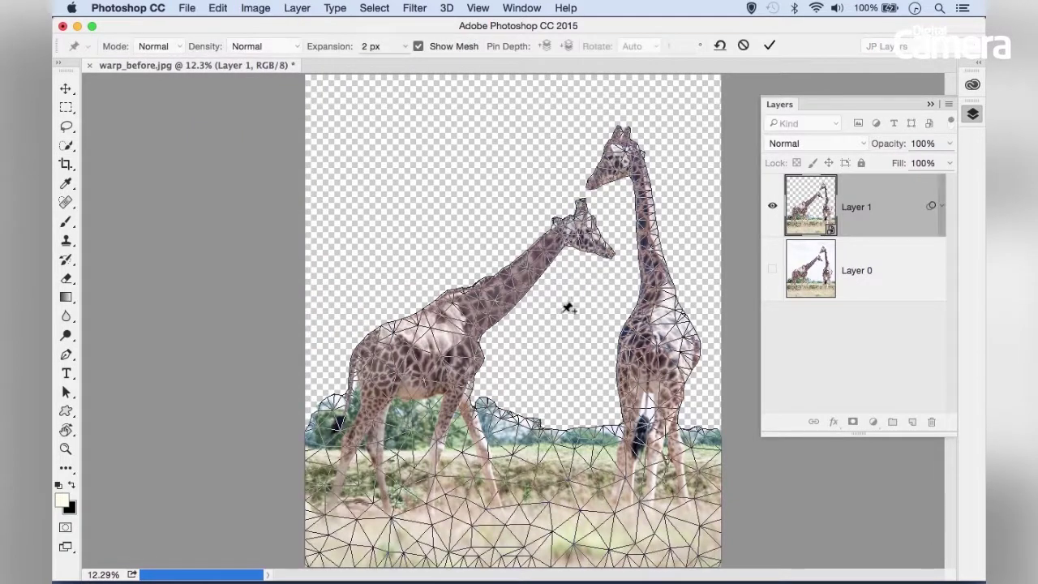
{"action": "left_click", "coordinate": [418, 46]}
{"action": "left_click", "coordinate": [418, 47]}
- Pin six points along the grass line and one on the right giraffe's body
{"action": "left_click", "coordinate": [307, 436]}
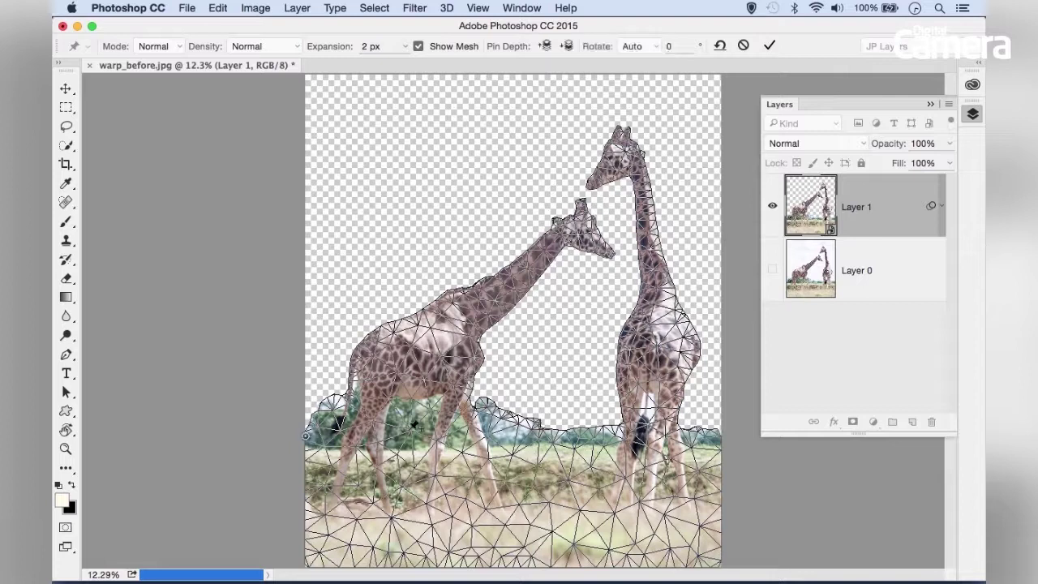
{"action": "left_click", "coordinate": [409, 428]}
{"action": "left_click", "coordinate": [511, 437]}
{"action": "left_click", "coordinate": [585, 436]}
{"action": "left_click", "coordinate": [713, 435]}
{"action": "left_click", "coordinate": [647, 428]}
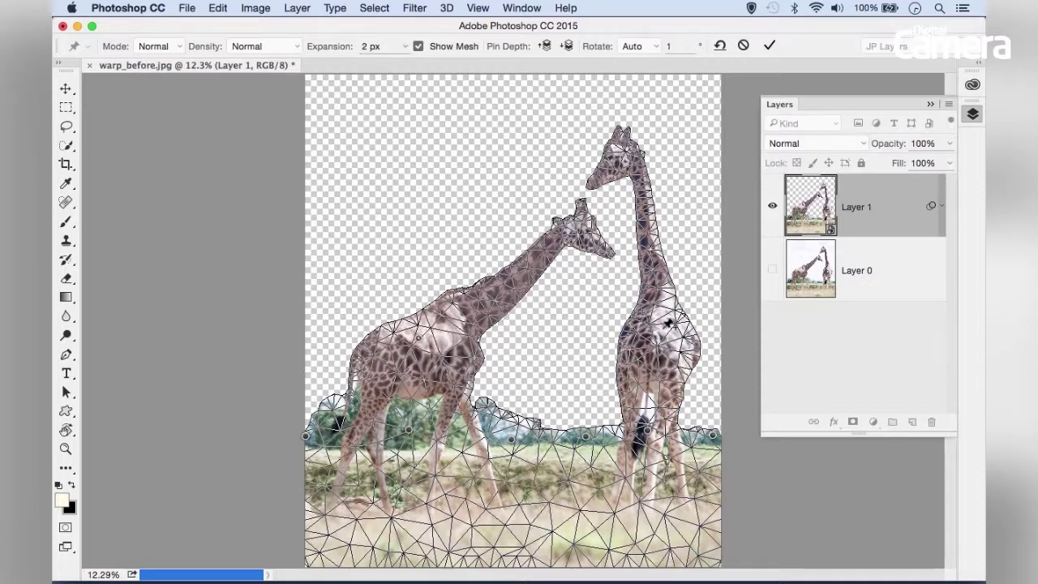
{"action": "left_click", "coordinate": [662, 327]}
- Raise the left giraffe's head, then rotate the right giraffe's neck toward it using a fixed rotate angle
{"action": "left_click_drag", "start_coordinate": [559, 235], "coordinate": [517, 180]}
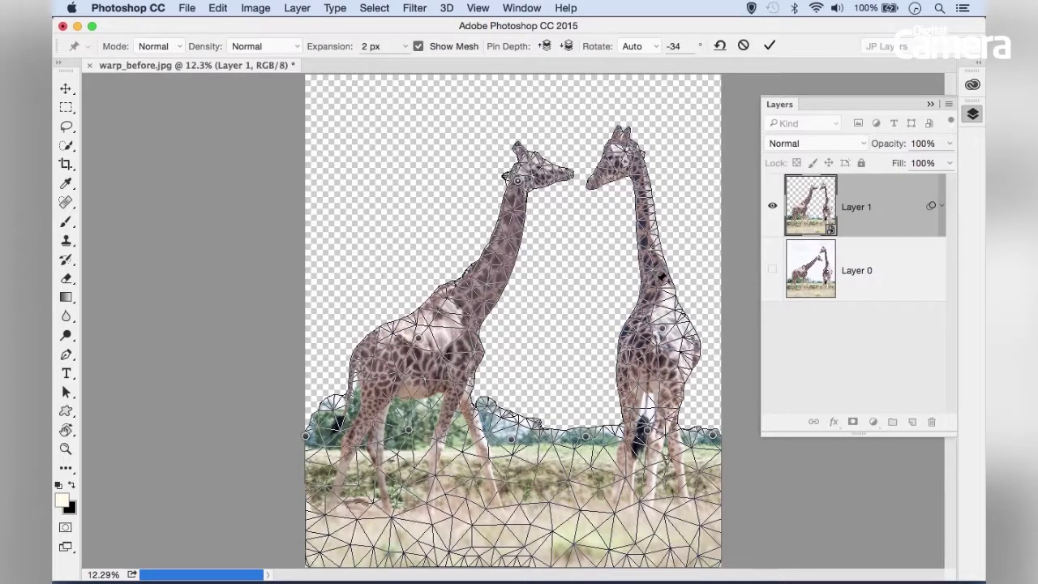
{"action": "left_click", "coordinate": [657, 280]}
{"action": "left_click", "coordinate": [666, 46]}
{"action": "type", "text": "30"}
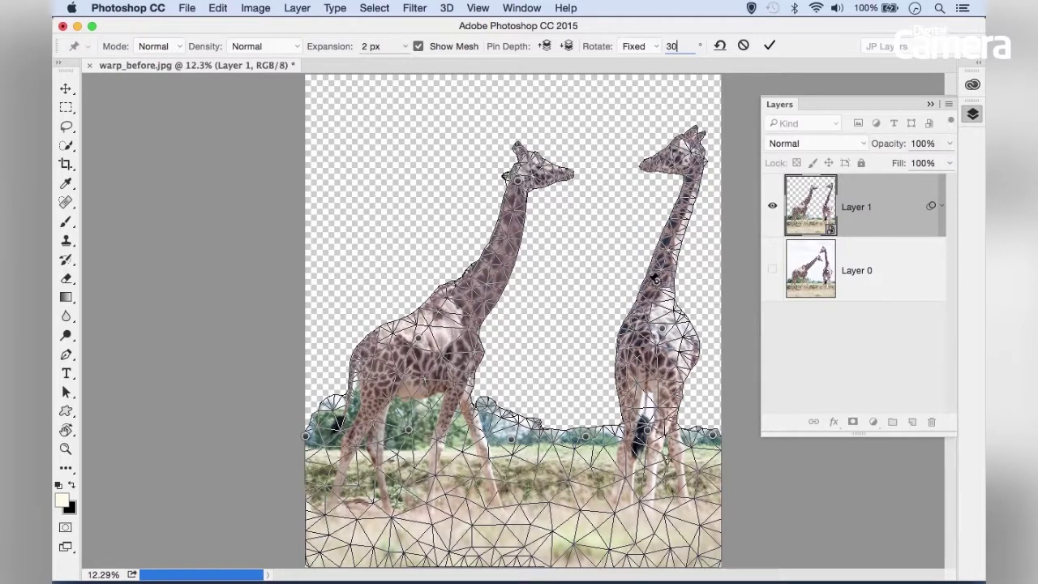
{"action": "left_click", "coordinate": [655, 279]}
{"action": "key", "text": "alt"}
{"action": "left_click_drag", "start_coordinate": [642, 268], "coordinate": [635, 357]}
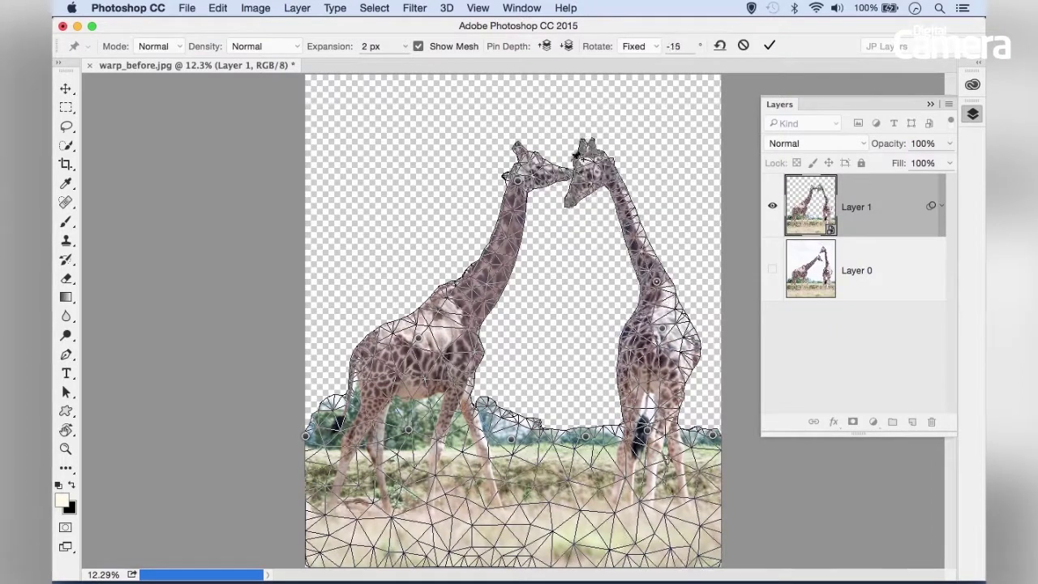
- Try Rigid warp mode, then switch the warp to Distort mode
{"action": "left_click", "coordinate": [181, 49]}
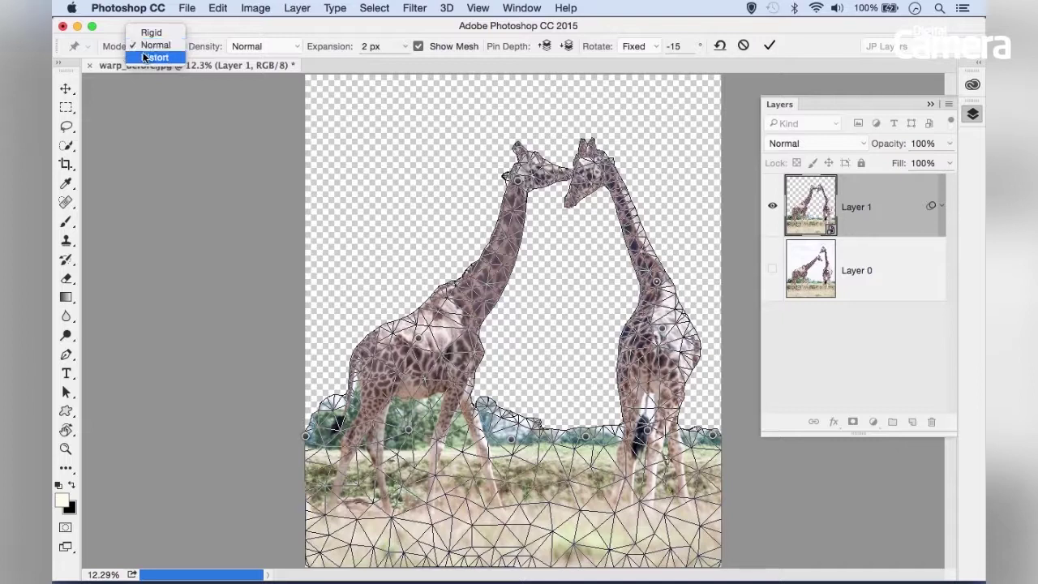
{"action": "left_click", "coordinate": [151, 34]}
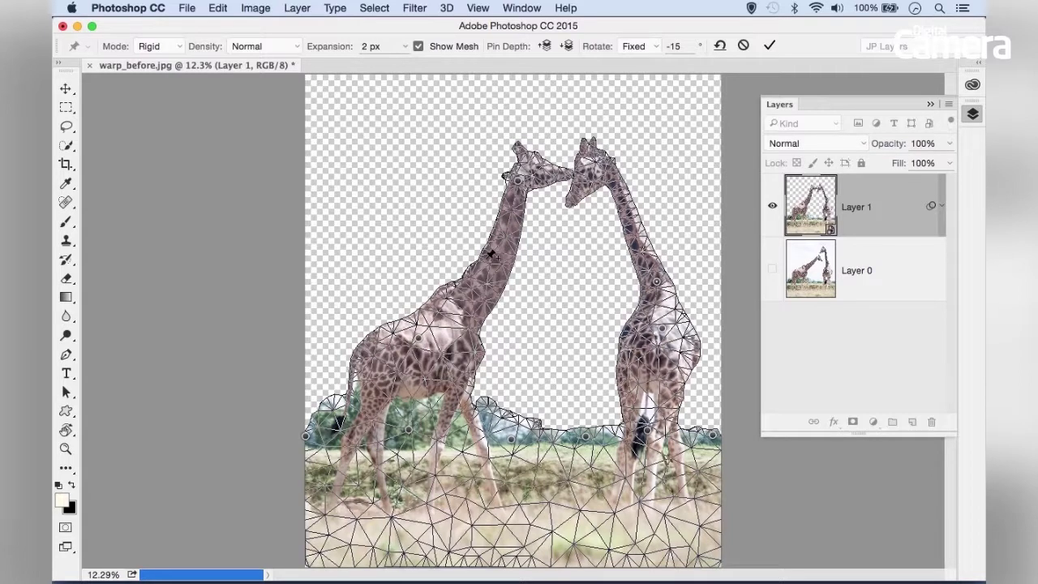
{"action": "left_click", "coordinate": [181, 46]}
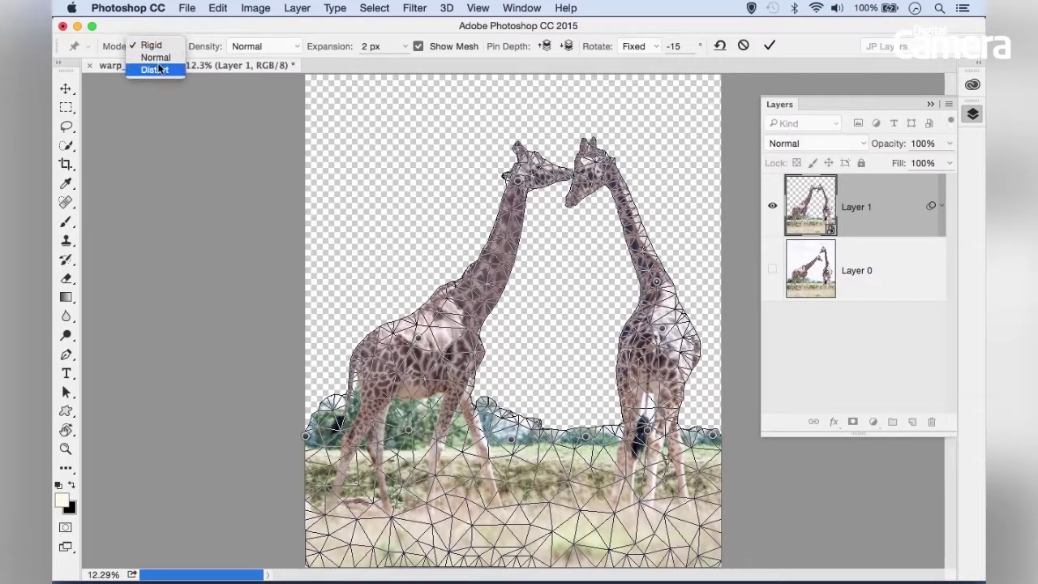
{"action": "left_click", "coordinate": [151, 70]}
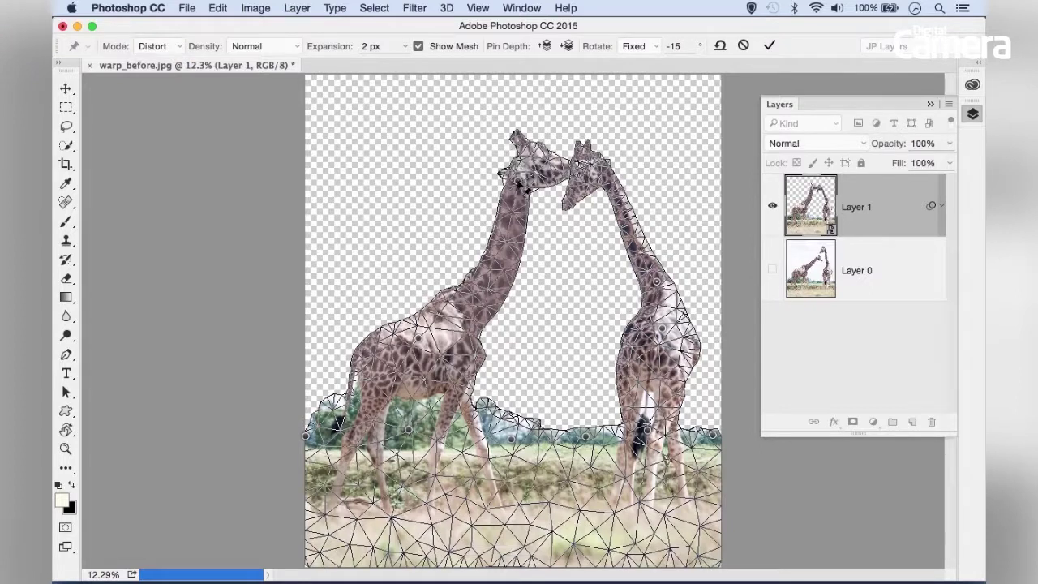
- Stretch the left giraffe's neck upward so its head reaches the right giraffe's nose
{"action": "left_click_drag", "start_coordinate": [518, 184], "coordinate": [502, 281]}
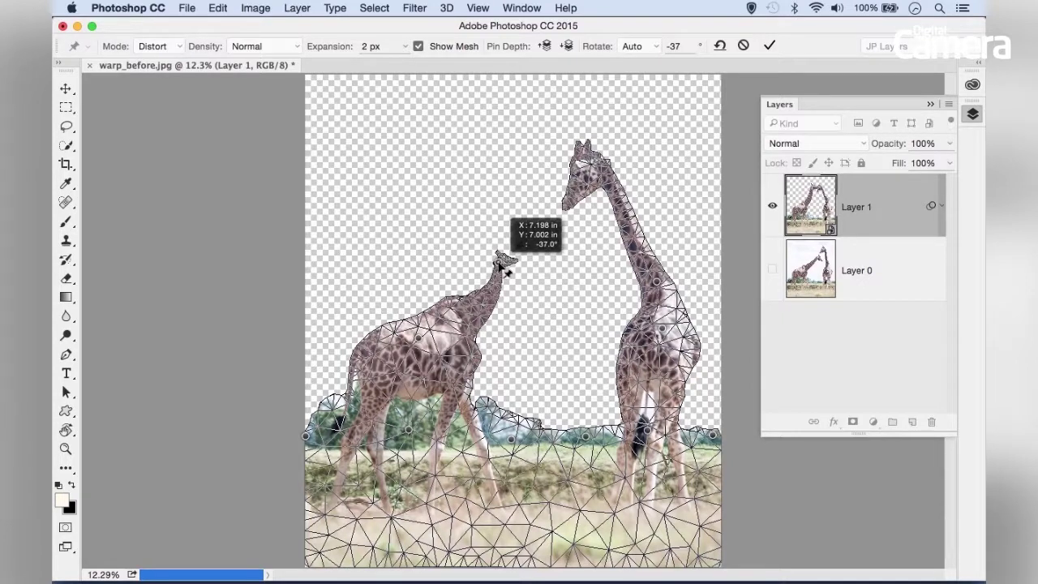
{"action": "left_click_drag", "start_coordinate": [505, 270], "coordinate": [507, 196]}
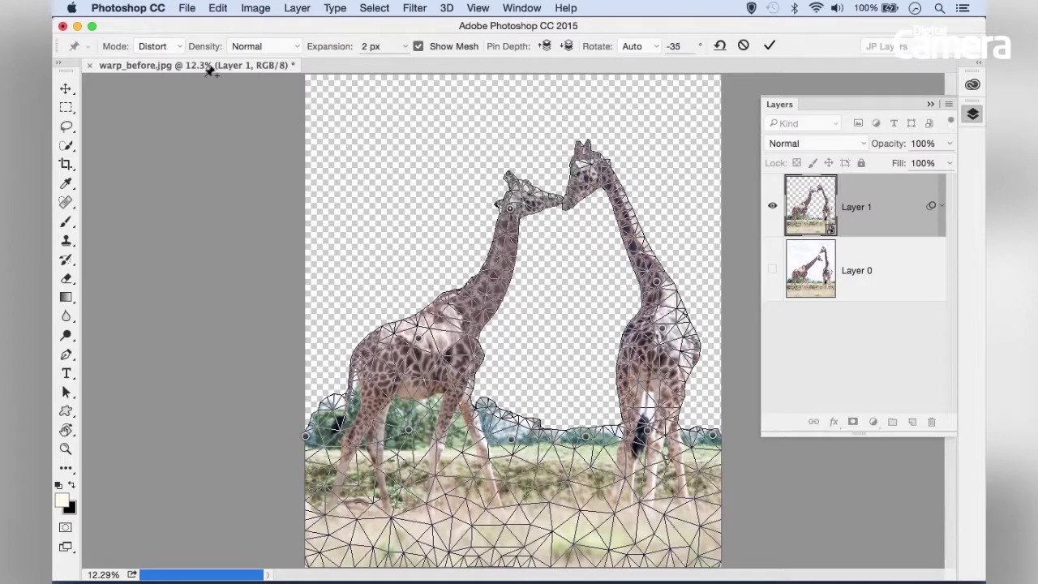
{"action": "left_click", "coordinate": [178, 46]}
- Set warp Mode to Normal, compare Fewer and More Points density, and return Density to Normal
{"action": "left_click", "coordinate": [155, 33]}
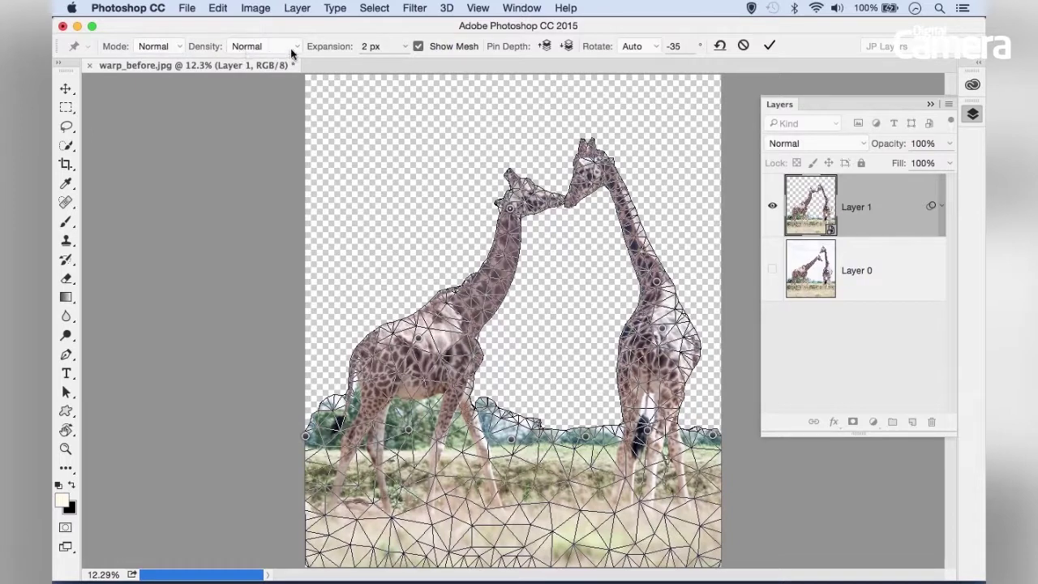
{"action": "left_click", "coordinate": [293, 47]}
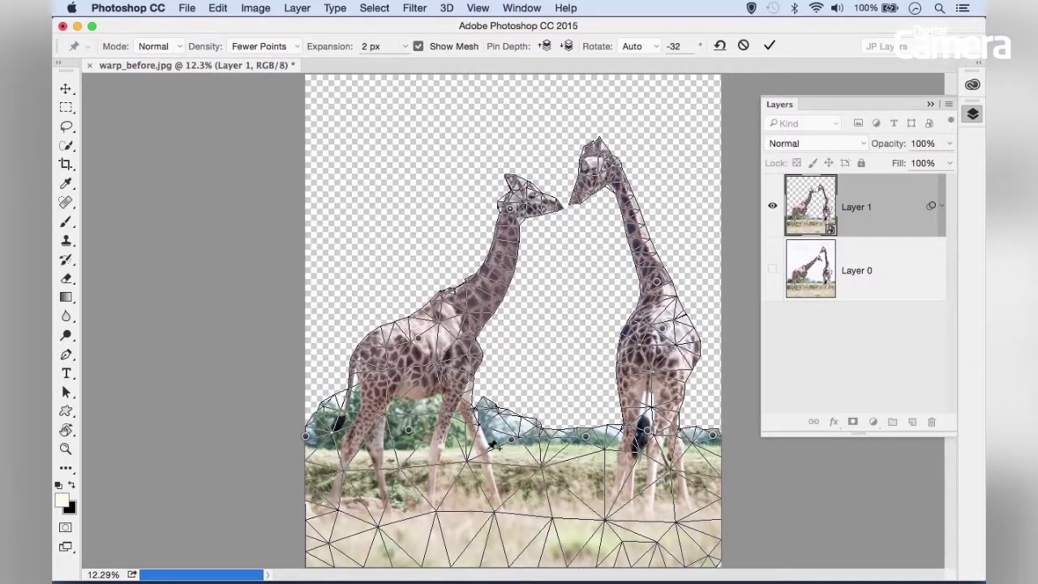
{"action": "left_click", "coordinate": [289, 48]}
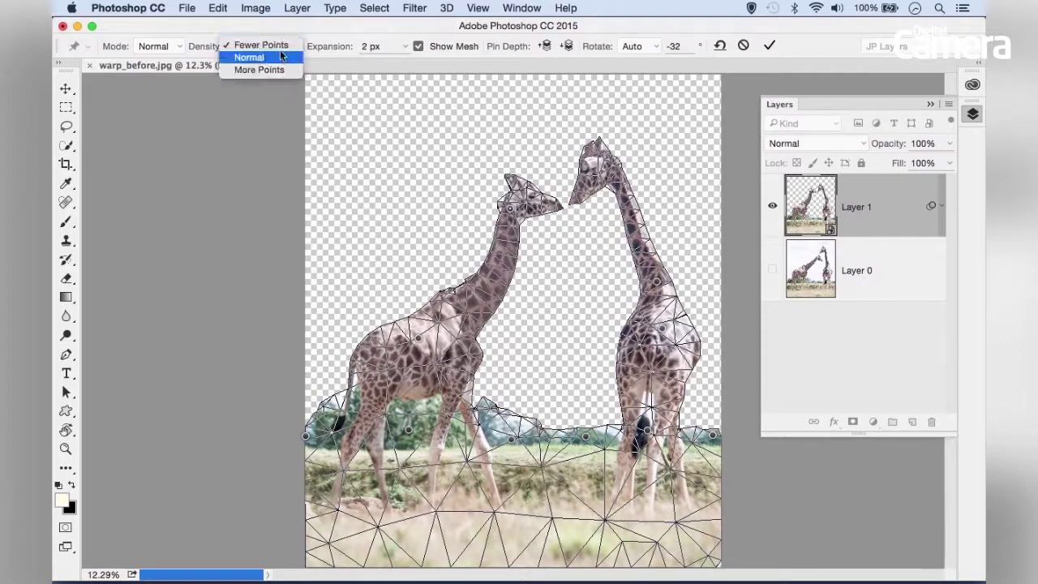
{"action": "left_click", "coordinate": [260, 69]}
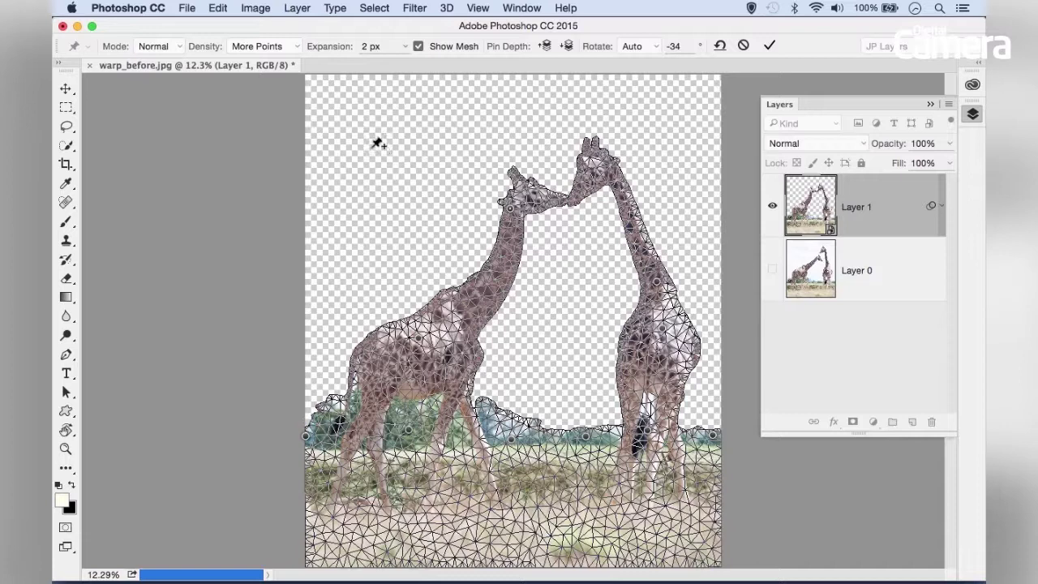
{"action": "left_click", "coordinate": [297, 46]}
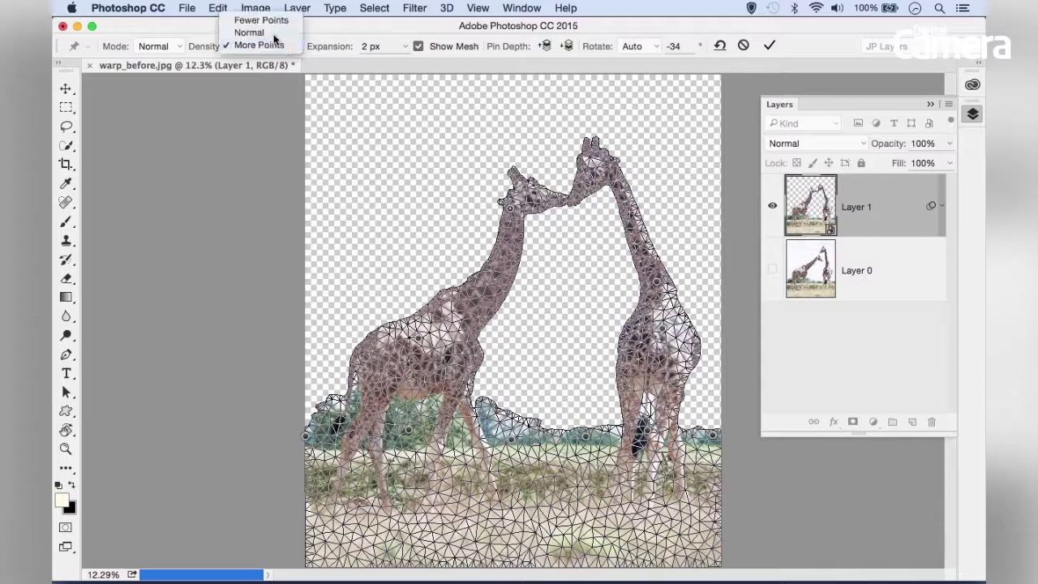
{"action": "left_click", "coordinate": [273, 35]}
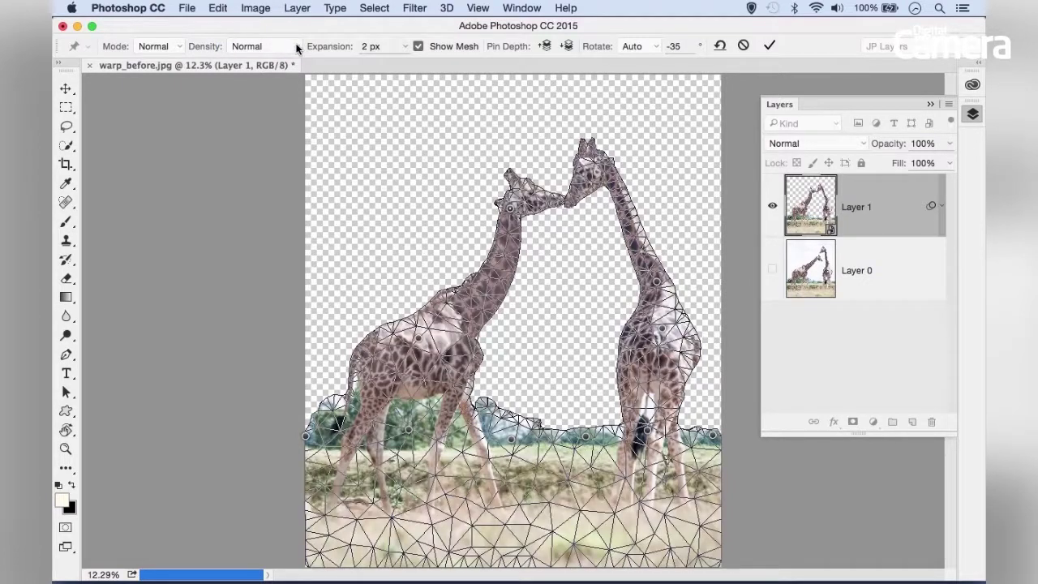
{"action": "left_click", "coordinate": [297, 46]}
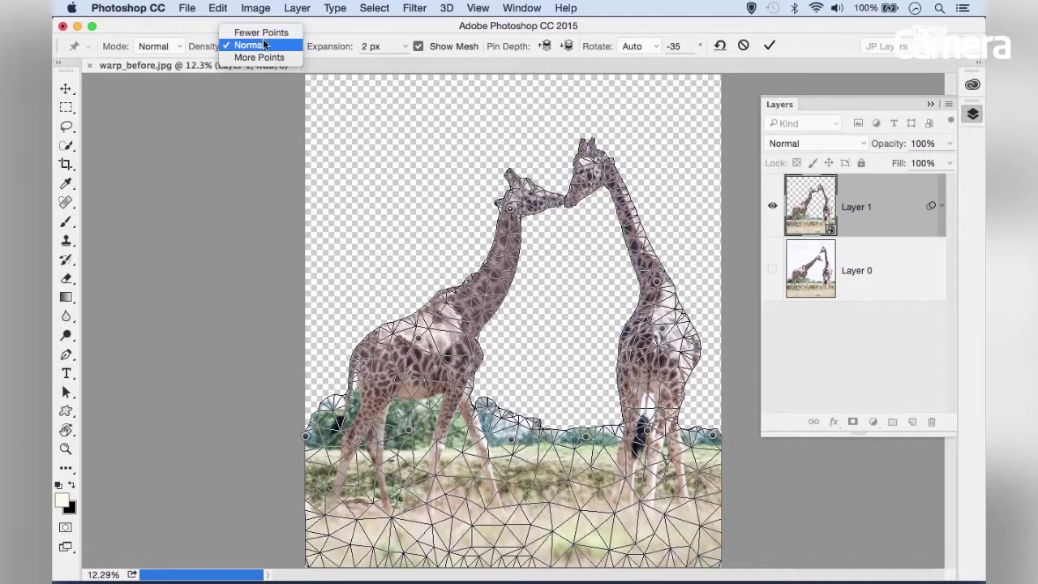
{"action": "left_click", "coordinate": [260, 50]}
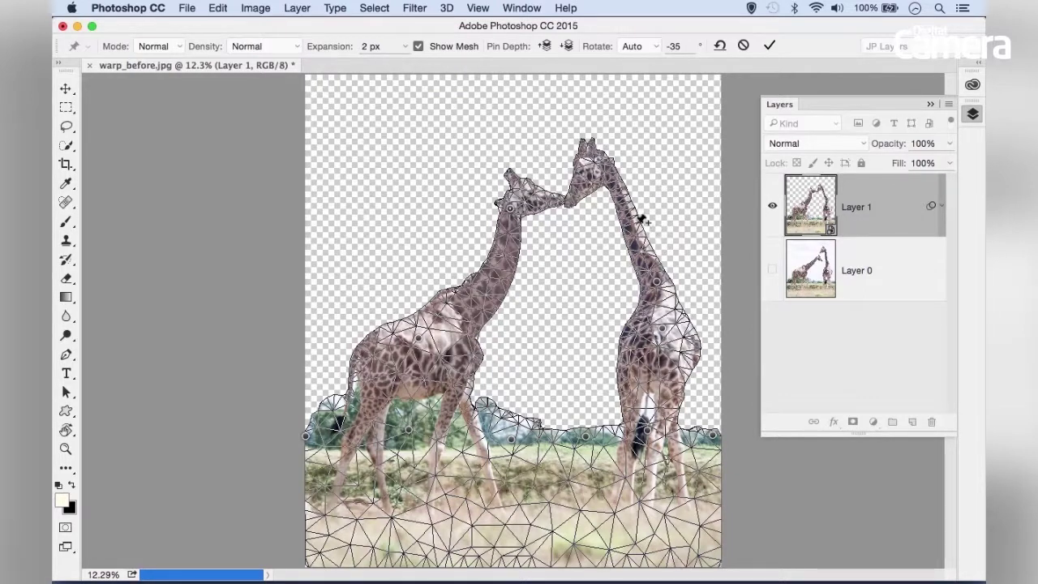
{"action": "left_click_drag", "start_coordinate": [318, 47], "coordinate": [357, 48]}
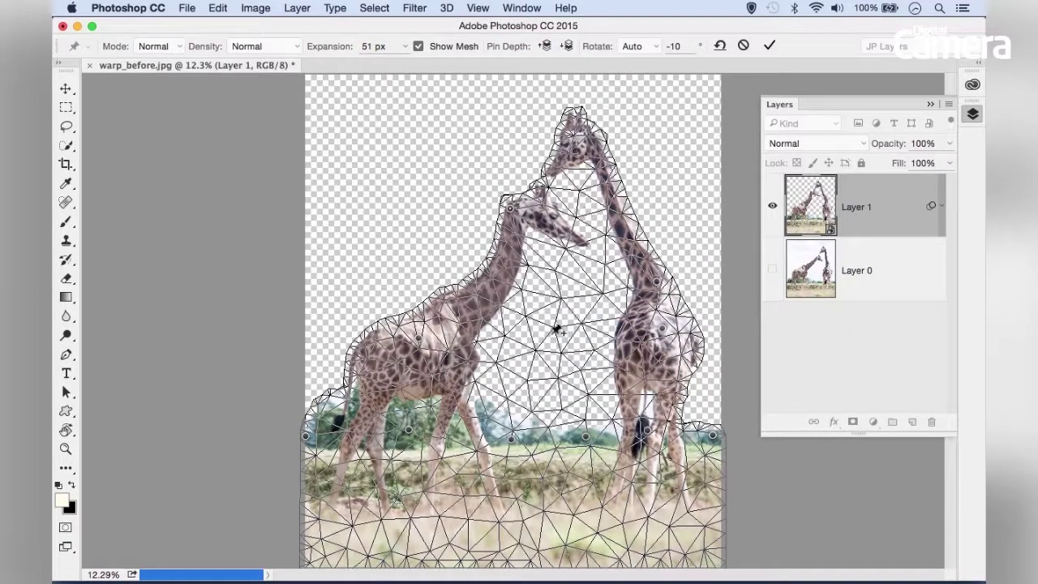
{"action": "left_click_drag", "start_coordinate": [334, 47], "coordinate": [299, 47]}
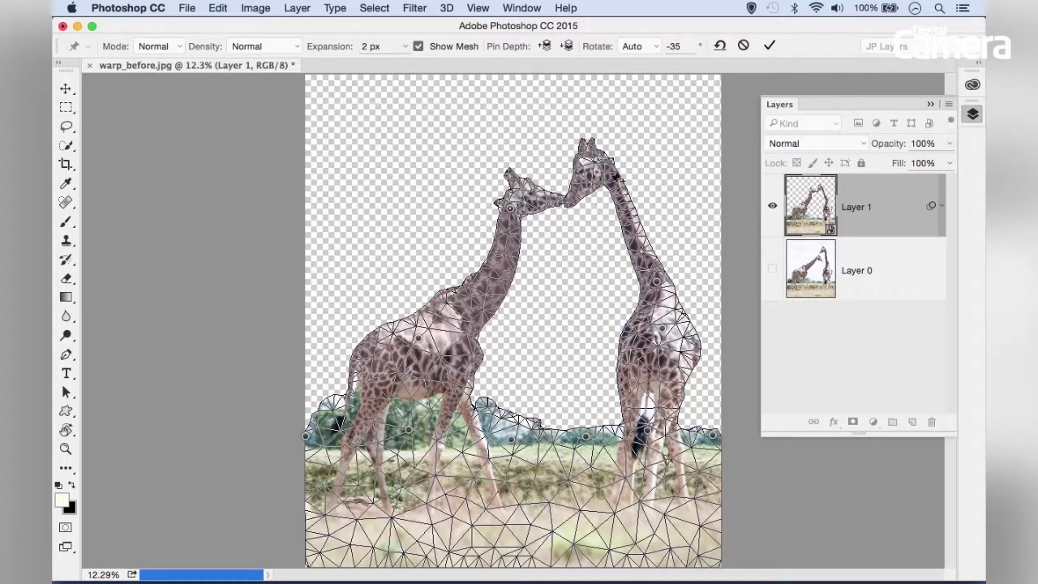
- Nudge the right giraffe's head down-left, lift the left head, and hide the mesh
{"action": "left_click_drag", "start_coordinate": [600, 158], "coordinate": [632, 192]}
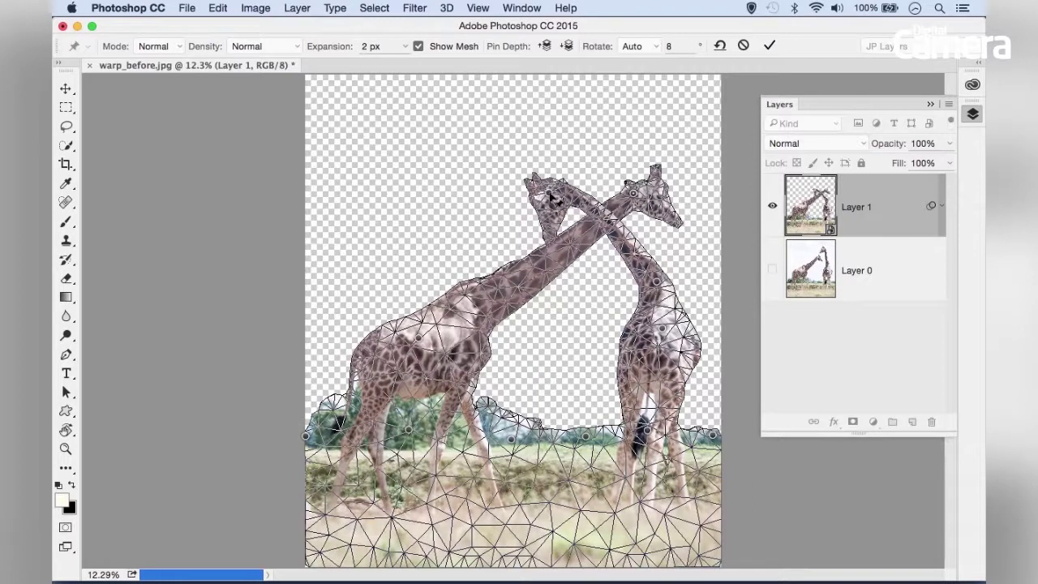
{"action": "left_click_drag", "start_coordinate": [554, 199], "coordinate": [555, 177]}
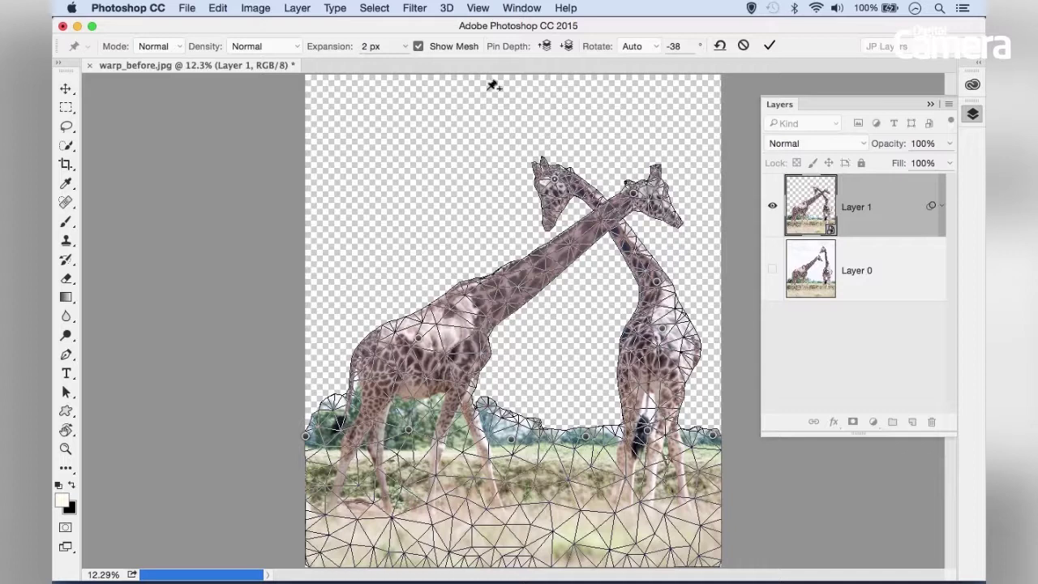
{"action": "left_click", "coordinate": [418, 48]}
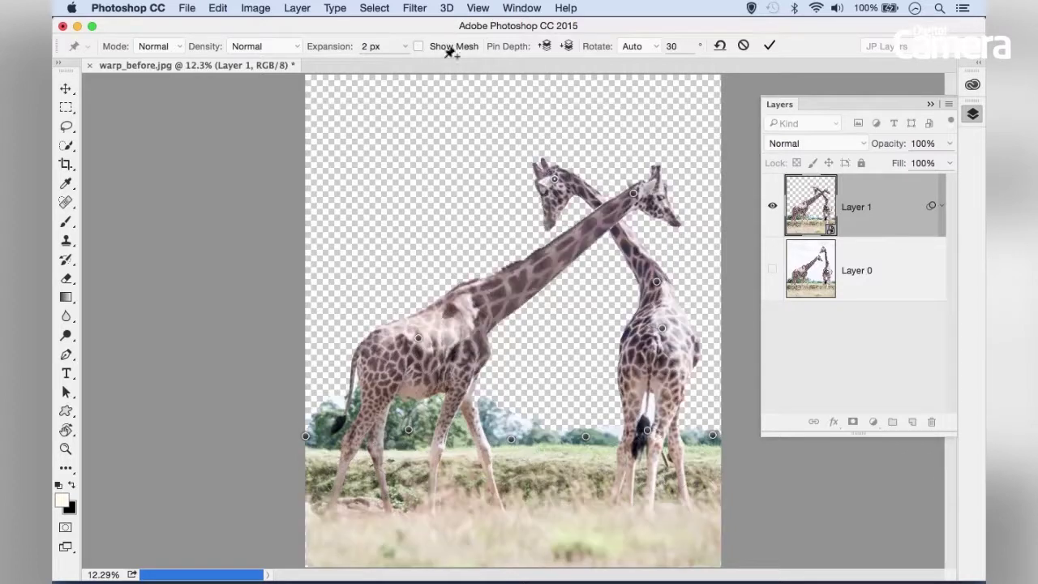
- Bring the left giraffe's neck to the front with Pin Depth and drag the heads nose to nose
{"action": "left_click", "coordinate": [544, 47]}
{"action": "left_click", "coordinate": [567, 46]}
{"action": "left_click_drag", "start_coordinate": [634, 192], "coordinate": [509, 226]}
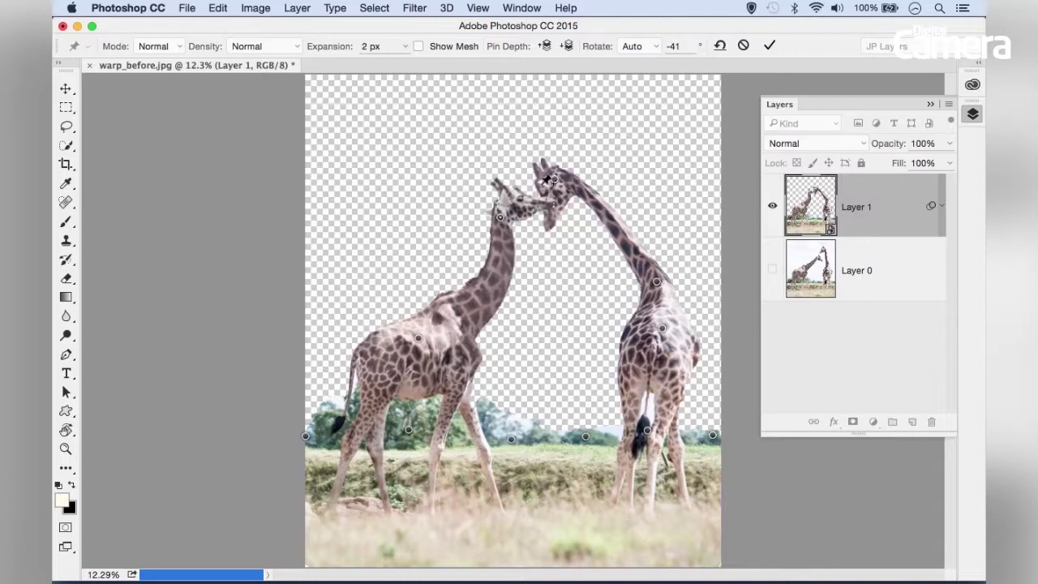
{"action": "left_click_drag", "start_coordinate": [562, 181], "coordinate": [576, 172]}
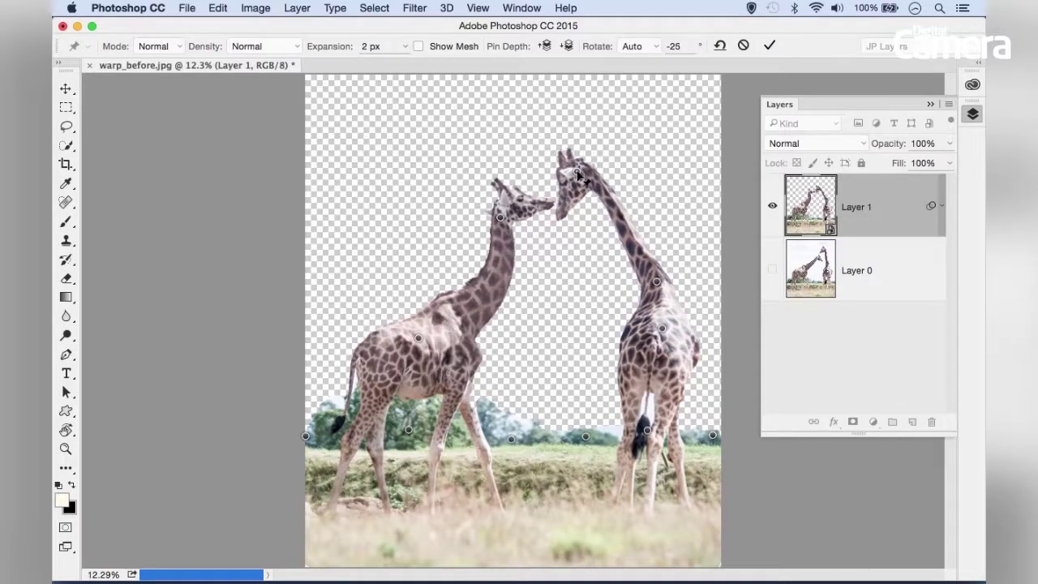
- Commit the warp as a Smart Filter, reopen it, and tilt the right giraffe's head to -16°
{"action": "left_click", "coordinate": [769, 46]}
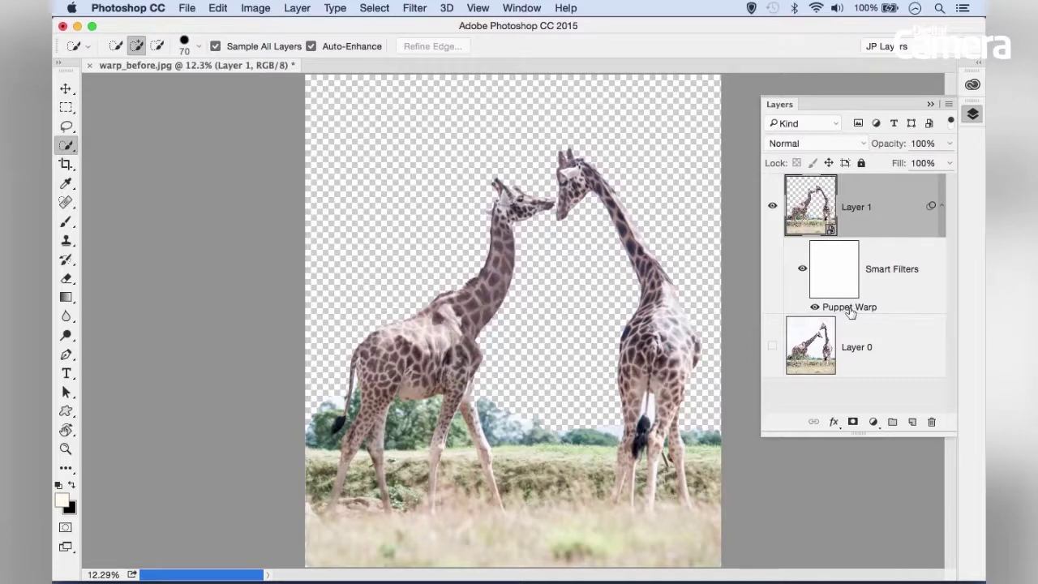
{"action": "double_click", "coordinate": [849, 307]}
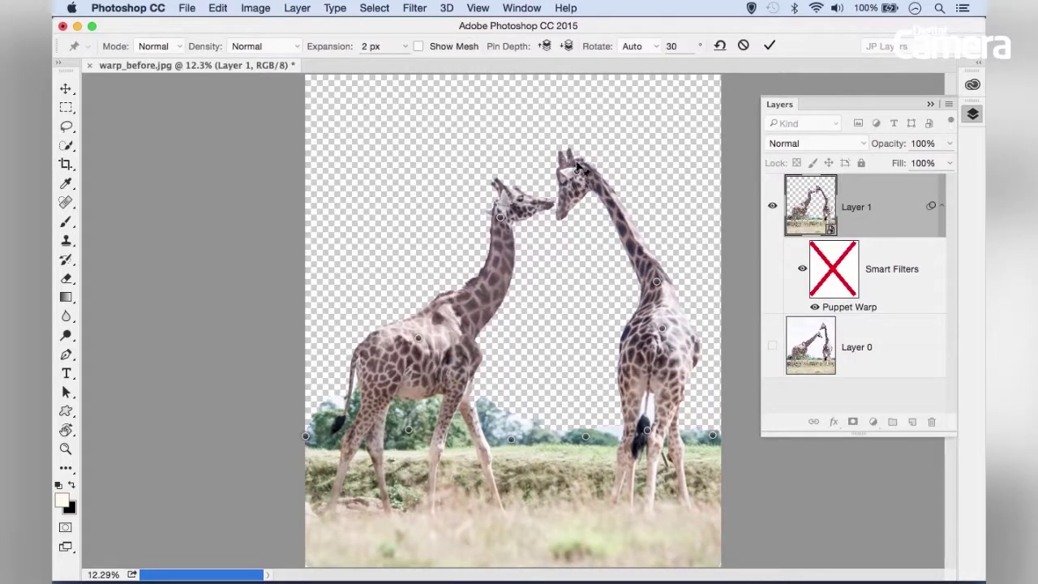
{"action": "left_click_drag", "start_coordinate": [581, 172], "coordinate": [582, 153]}
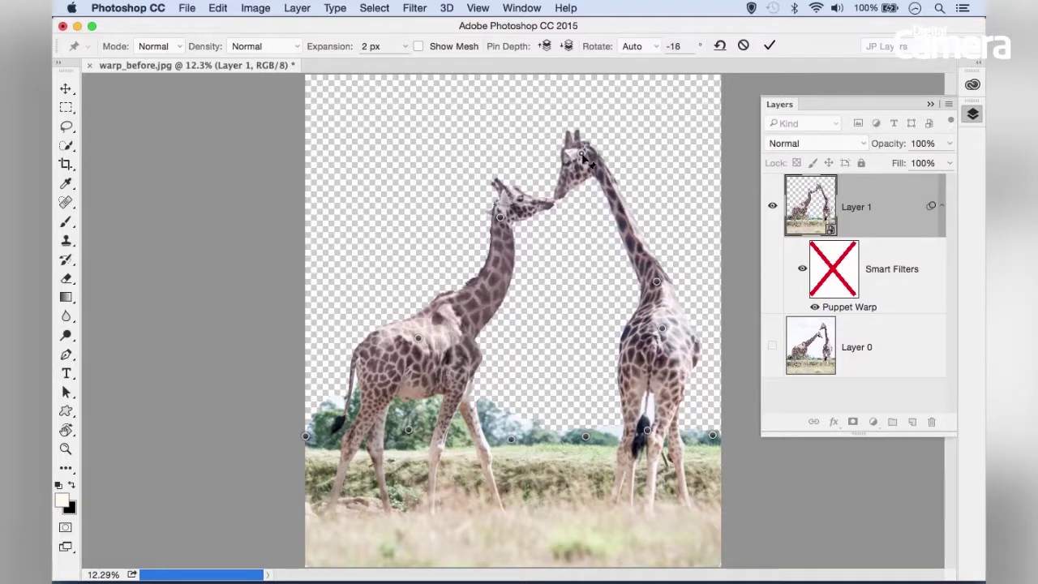